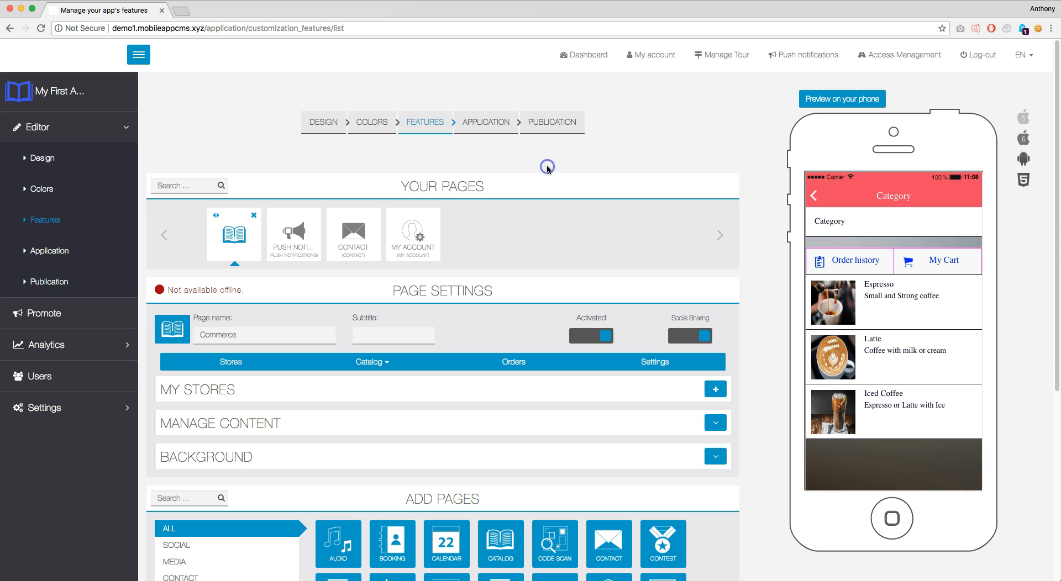
# Open the second Commerce order (£20.70) from the My Orders list
pyautogui.click(514, 363)
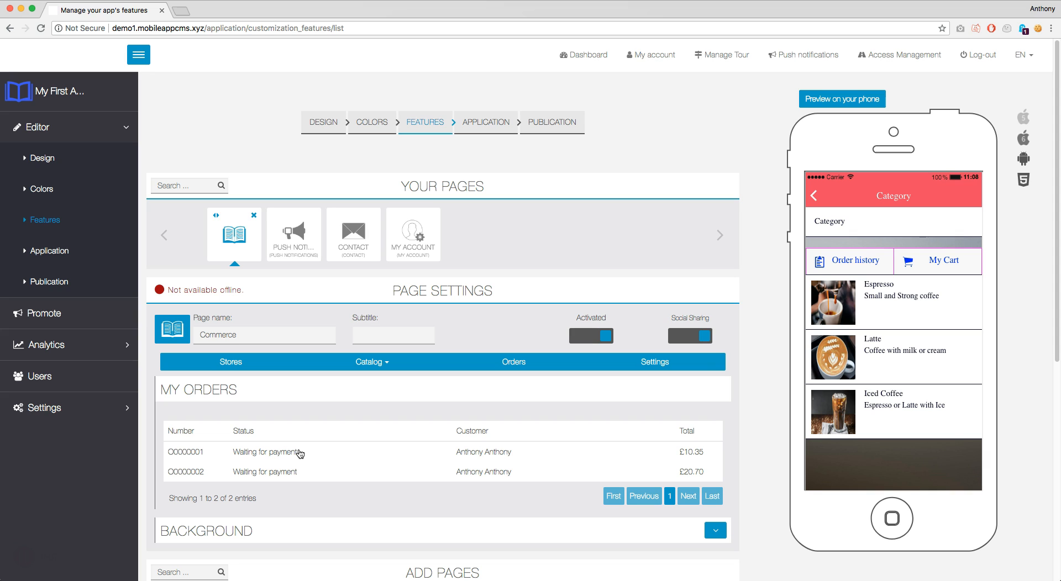
pyautogui.click(272, 476)
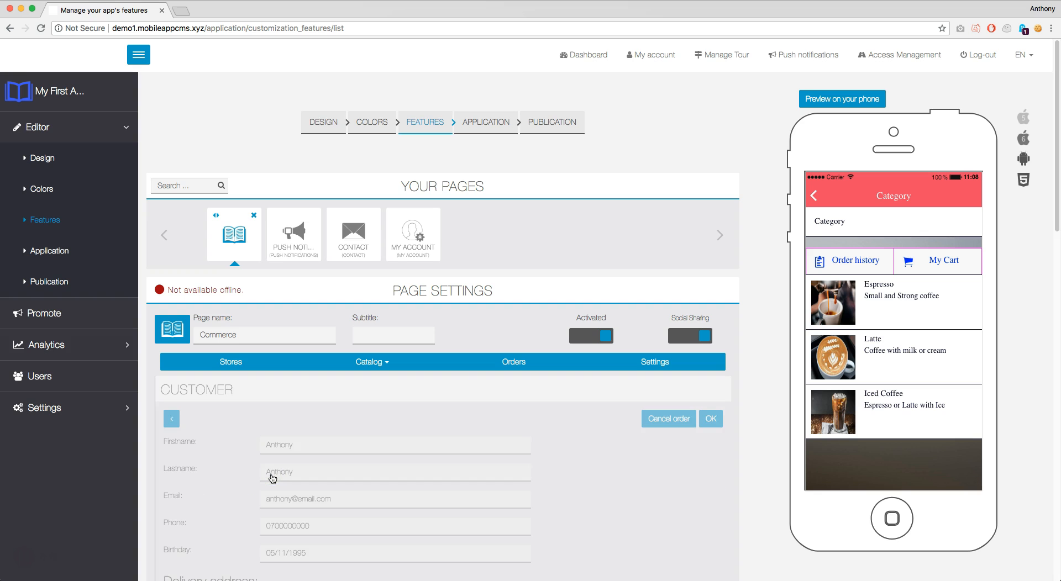
pyautogui.scroll(-5, 576, 393)
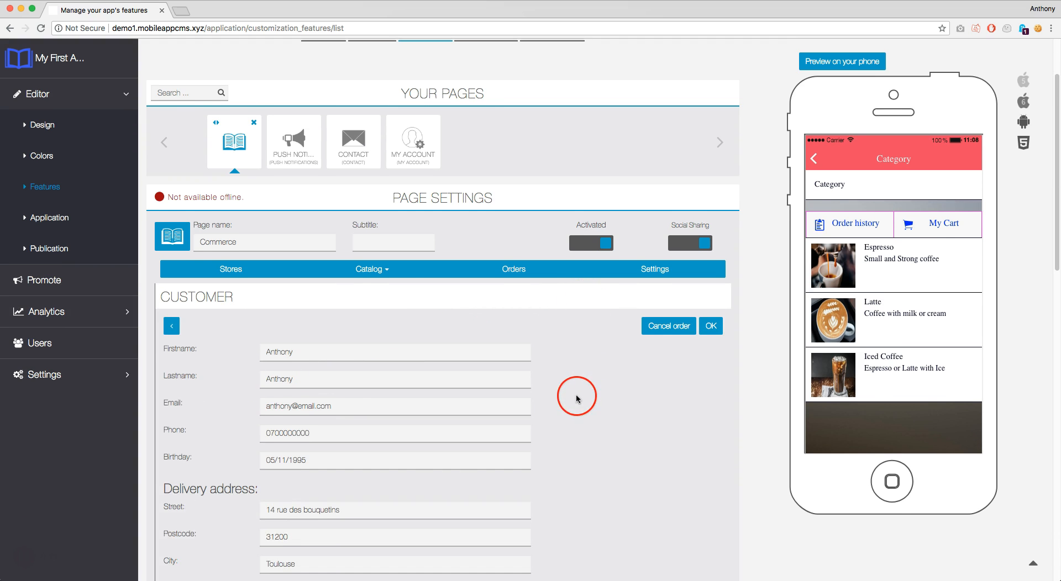
pyautogui.scroll(-3, 576, 399)
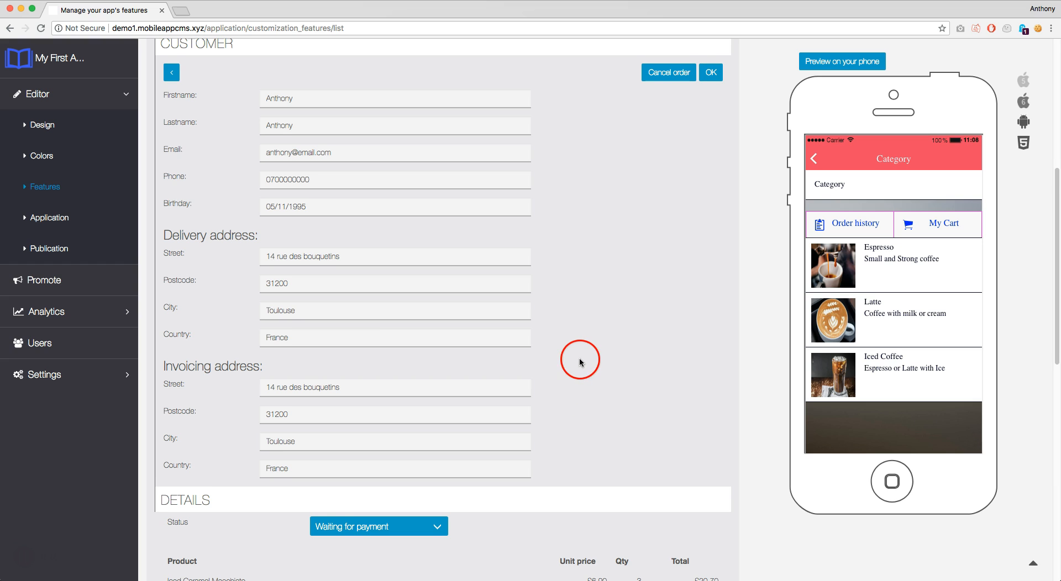
pyautogui.scroll(-3, 577, 360)
pyautogui.scroll(-1, 553, 362)
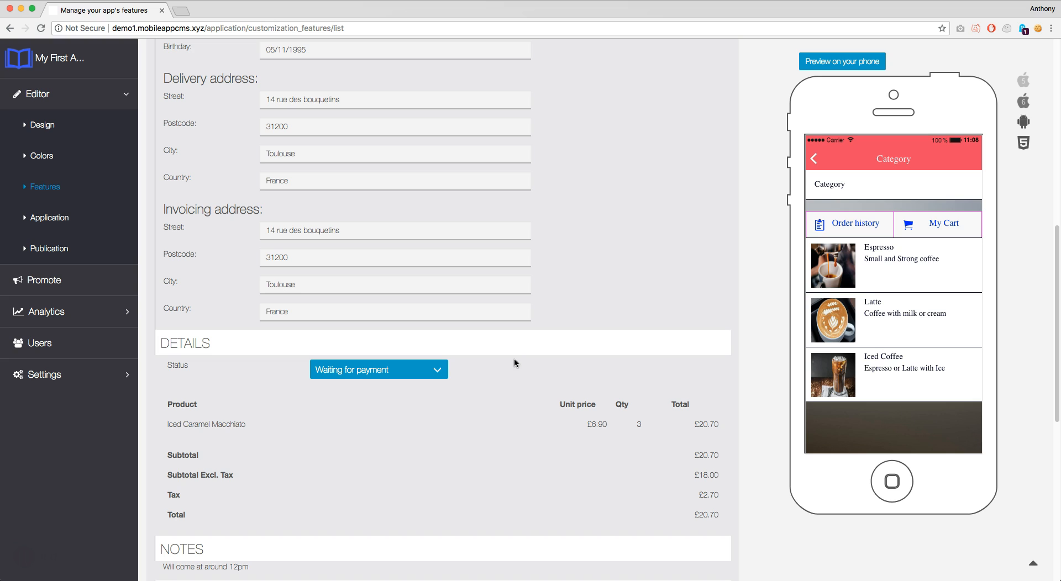
# Switch the £20.70 order's status through Cancelled, Waiting for payment and Paid, ending on Done
pyautogui.click(437, 369)
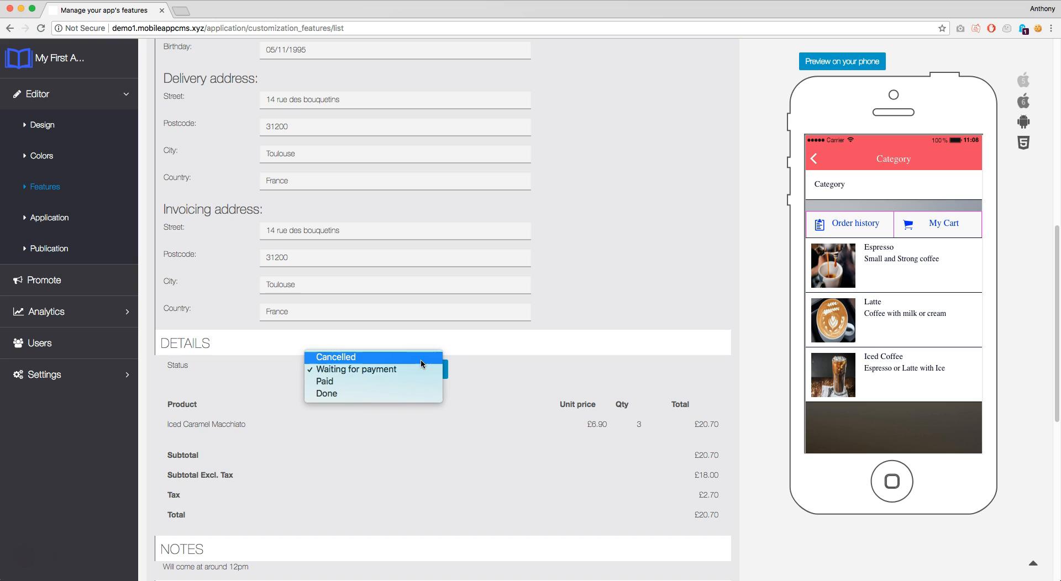
pyautogui.click(420, 360)
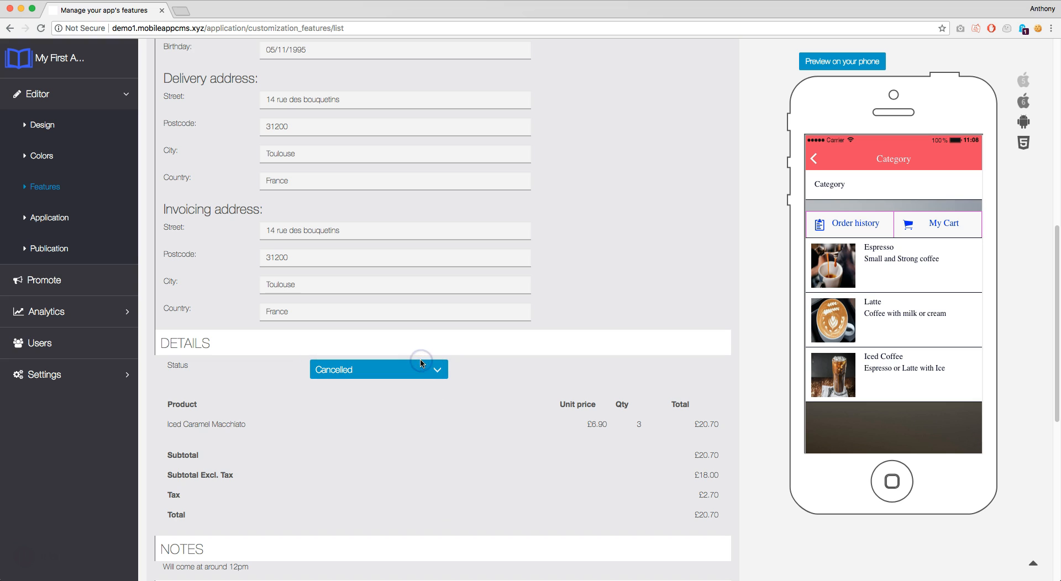
pyautogui.click(422, 369)
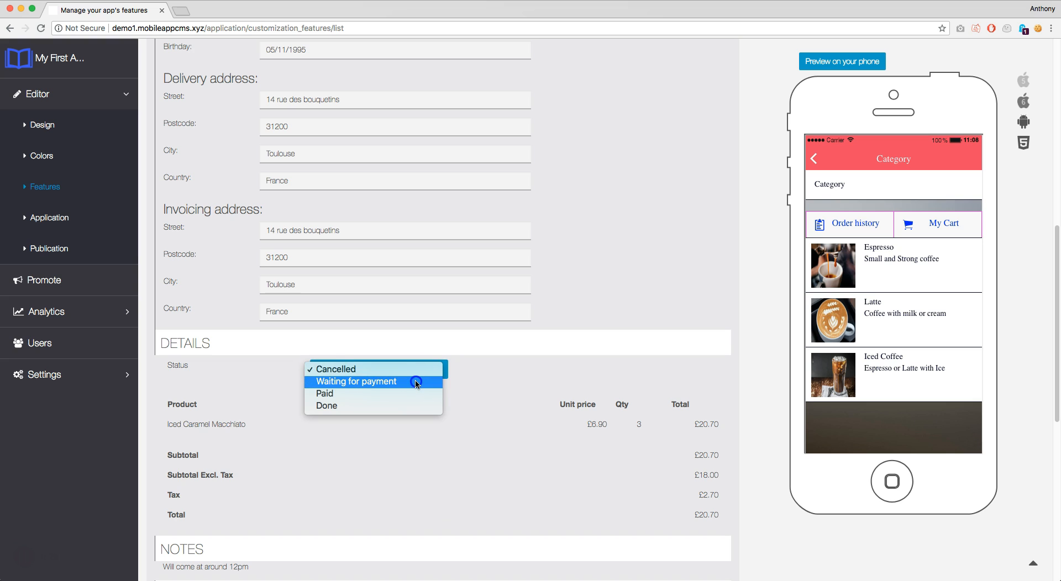
pyautogui.click(417, 381)
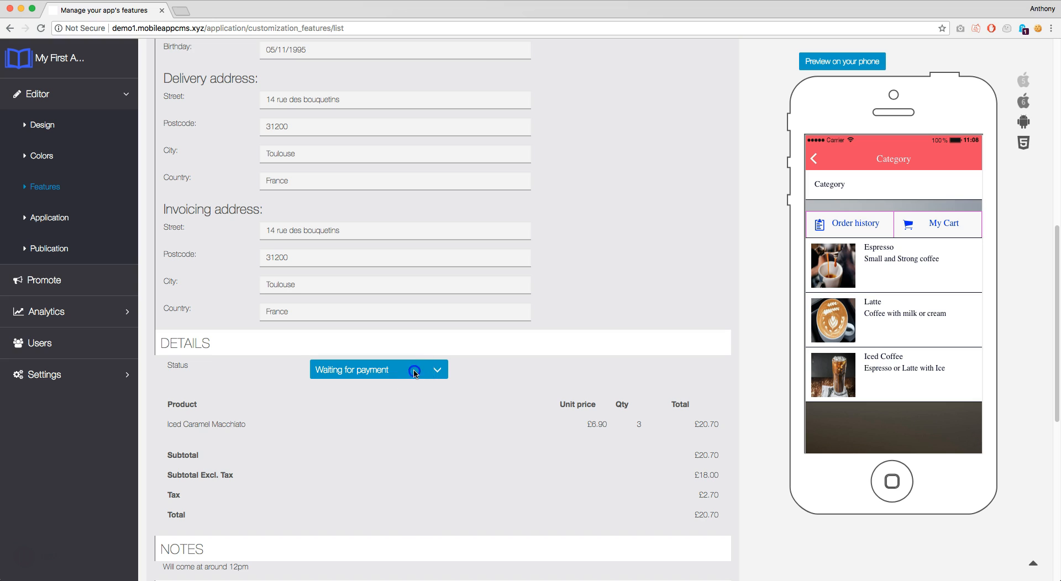
pyautogui.click(414, 369)
pyautogui.click(412, 382)
pyautogui.click(414, 372)
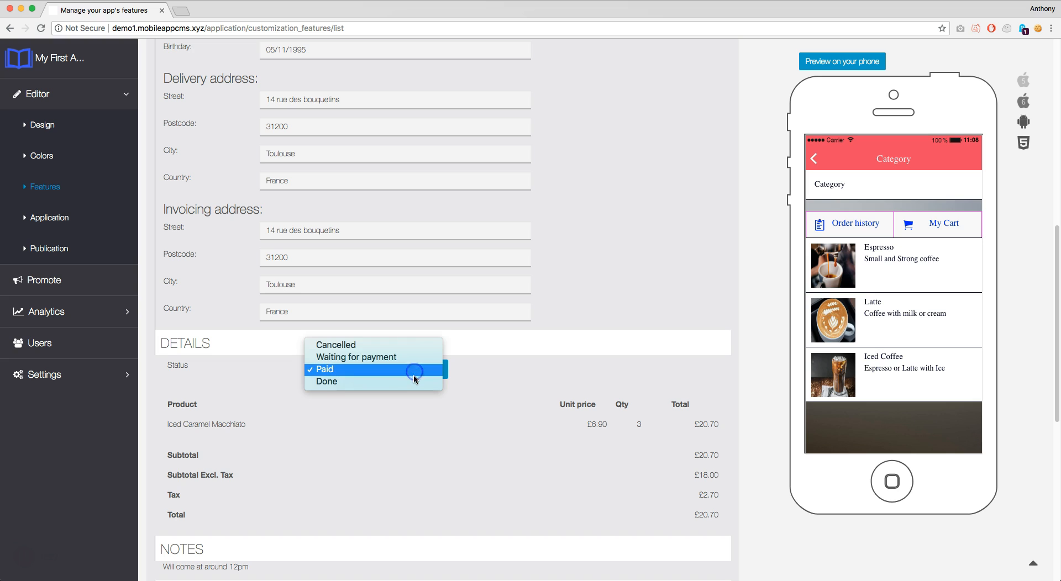
pyautogui.click(415, 381)
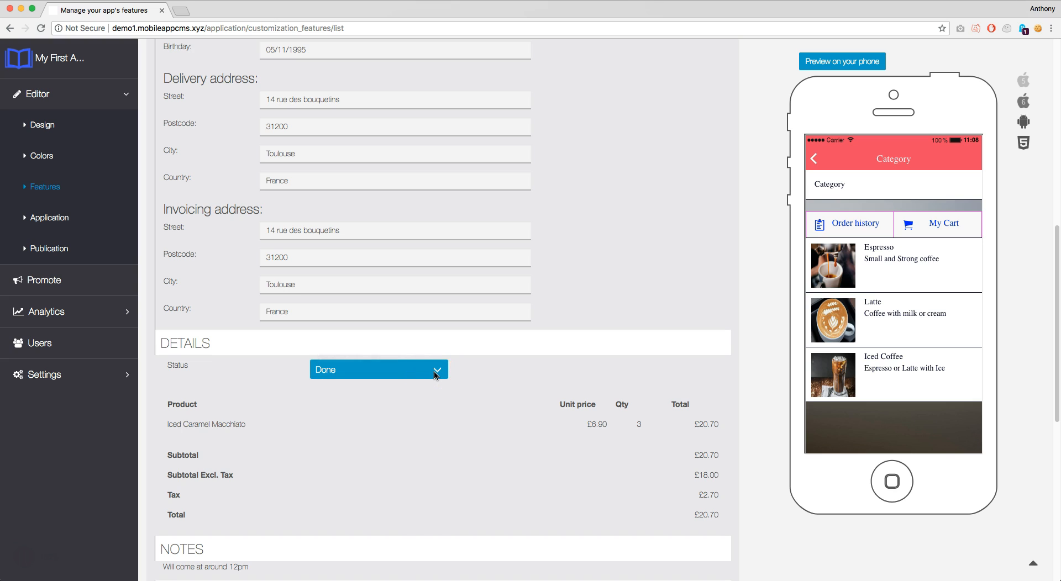
pyautogui.scroll(-3, 434, 371)
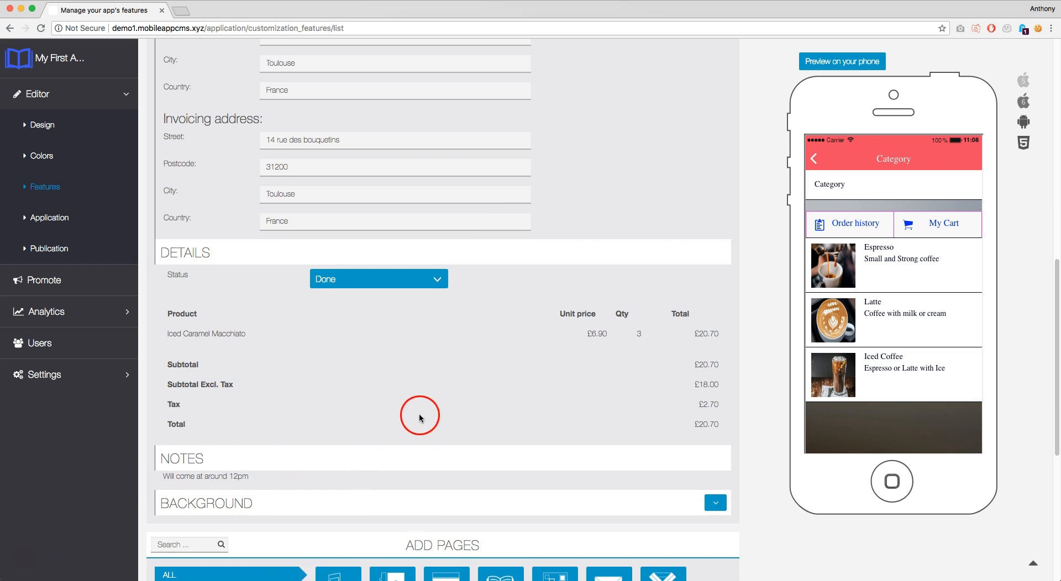
pyautogui.scroll(5, 563, 379)
pyautogui.scroll(5, 600, 368)
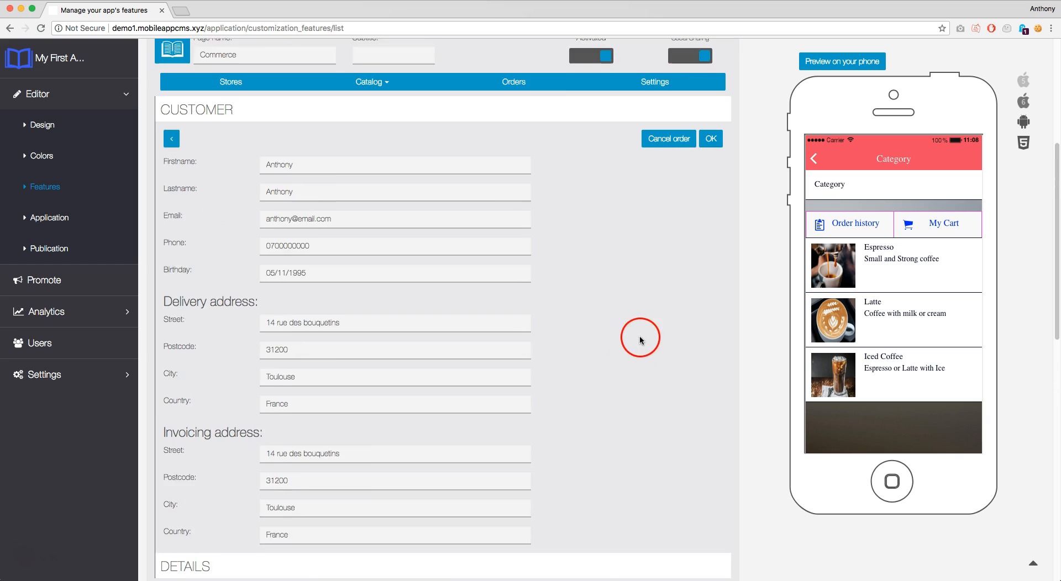
# Confirm the £20.70 order so its Done status is saved
pyautogui.click(717, 169)
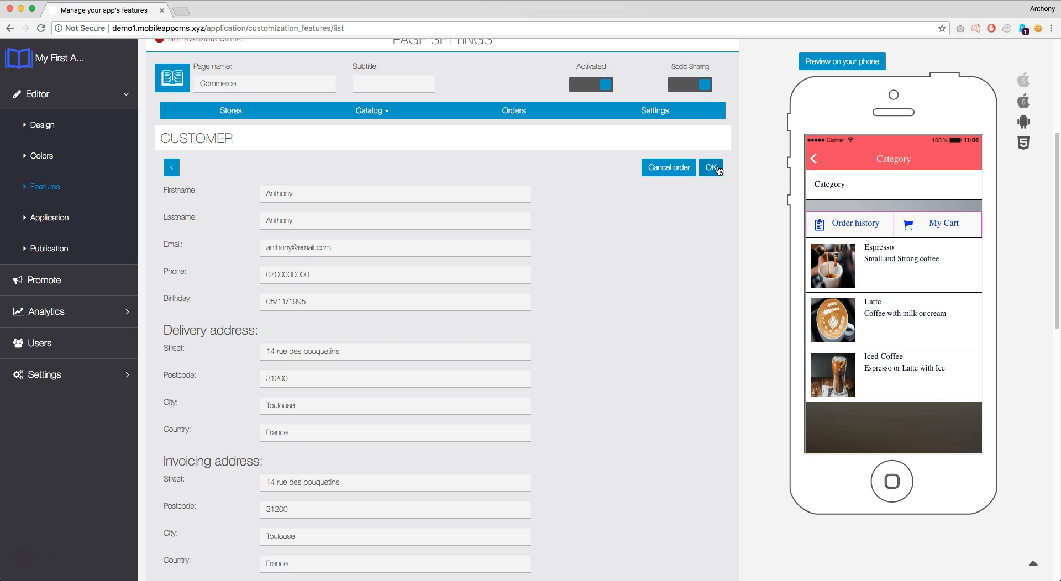
pyautogui.click(718, 170)
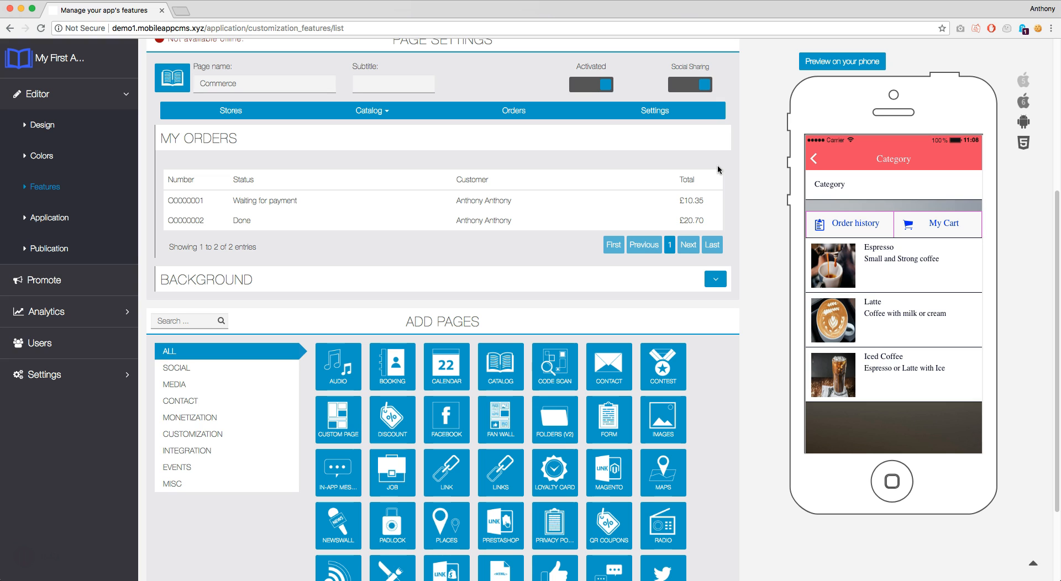
# In Commerce settings, make the Birthday user field Optional and save the user fields
pyautogui.click(667, 113)
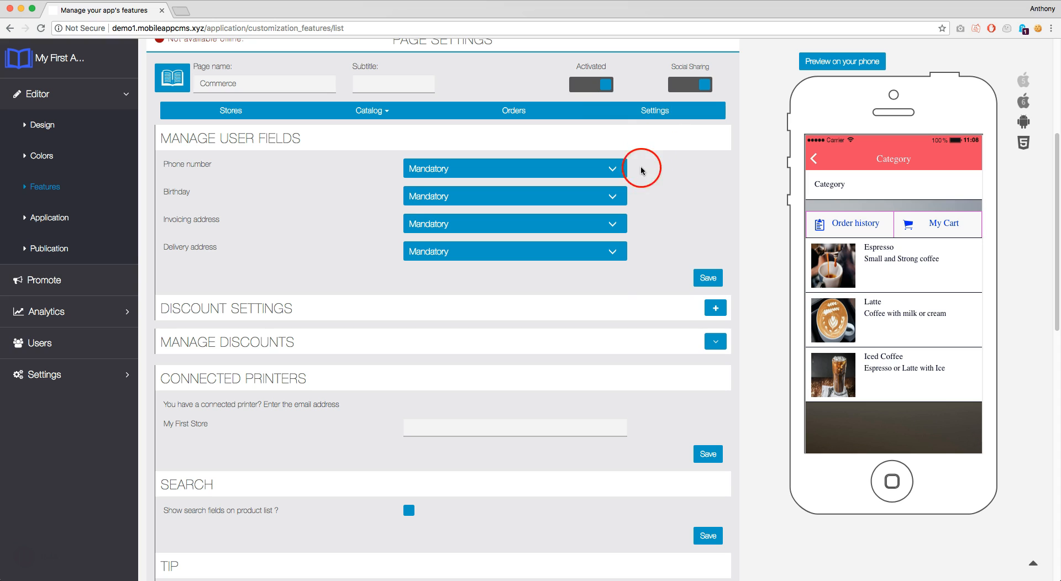
pyautogui.click(614, 198)
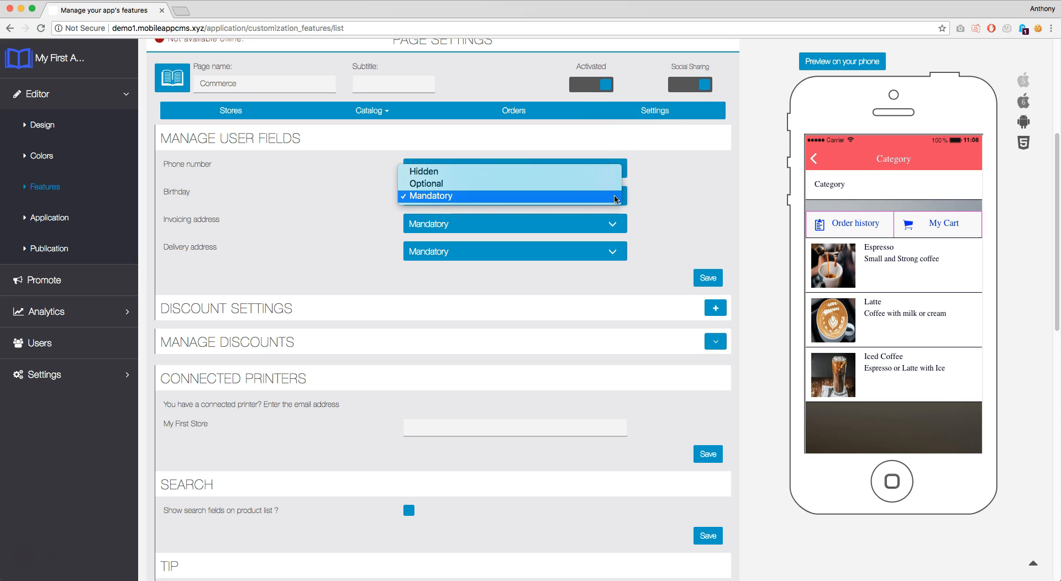
pyautogui.click(597, 189)
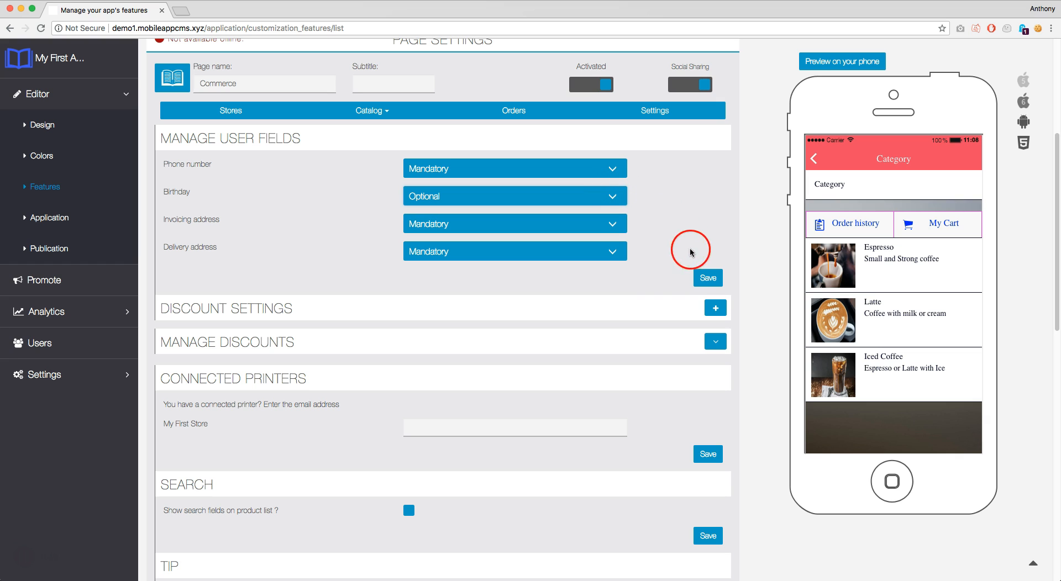
pyautogui.click(702, 280)
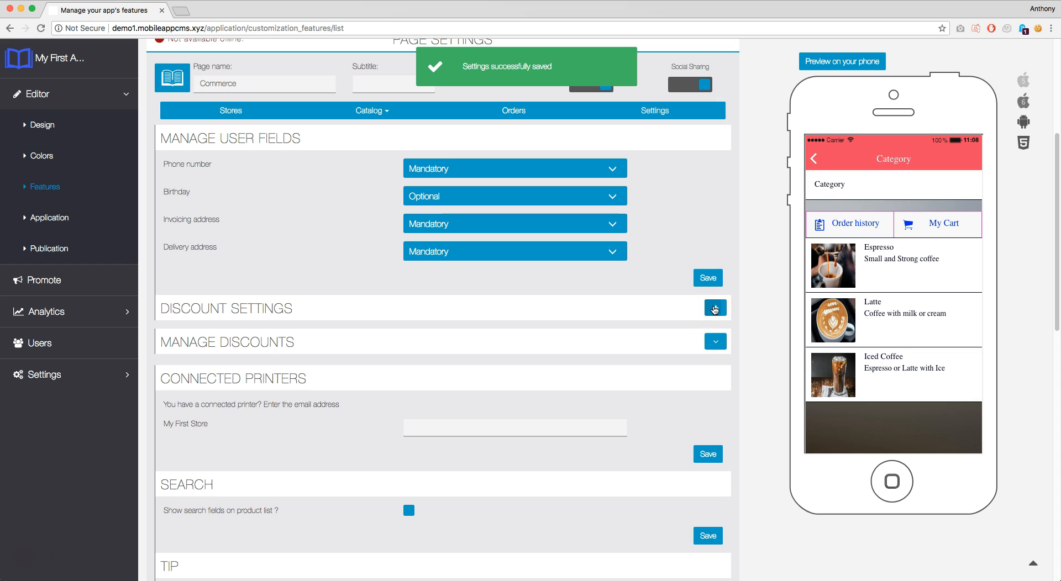
# Create an enabled discount labelled '10% off First Visit' with code 10%FV
pyautogui.click(715, 308)
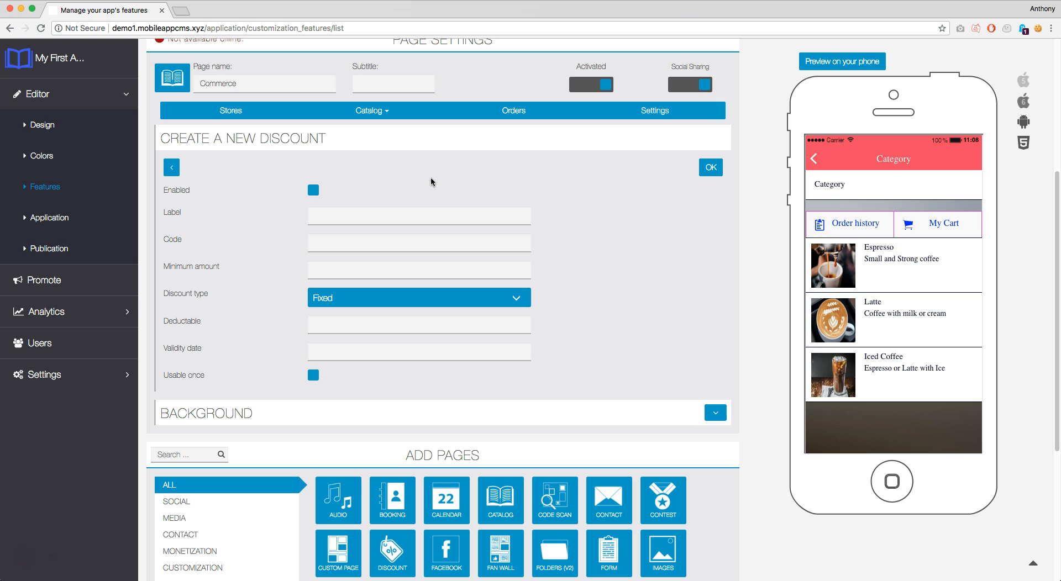
pyautogui.click(313, 190)
pyautogui.click(332, 213)
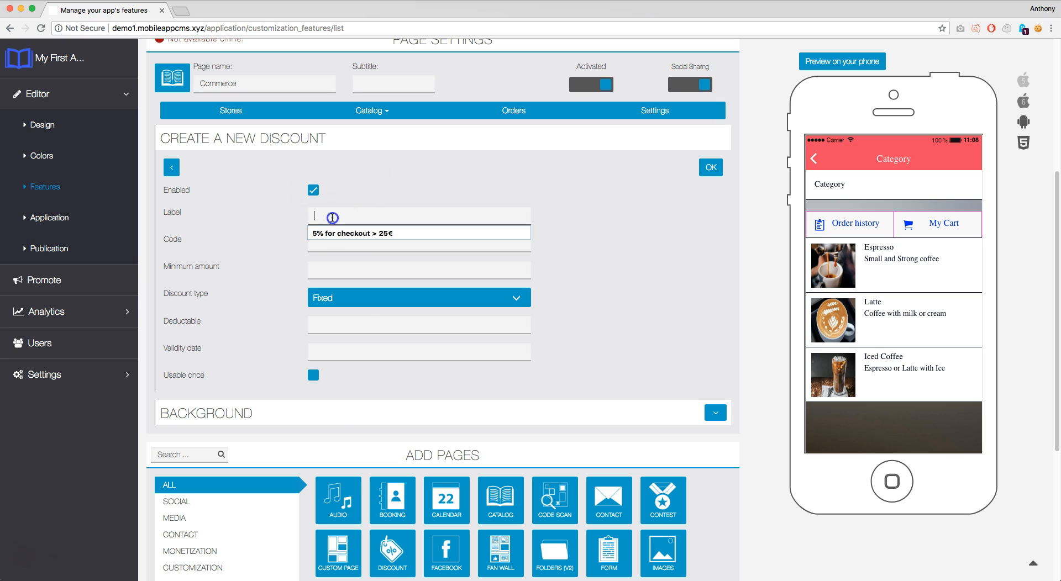
pyautogui.write('10%')
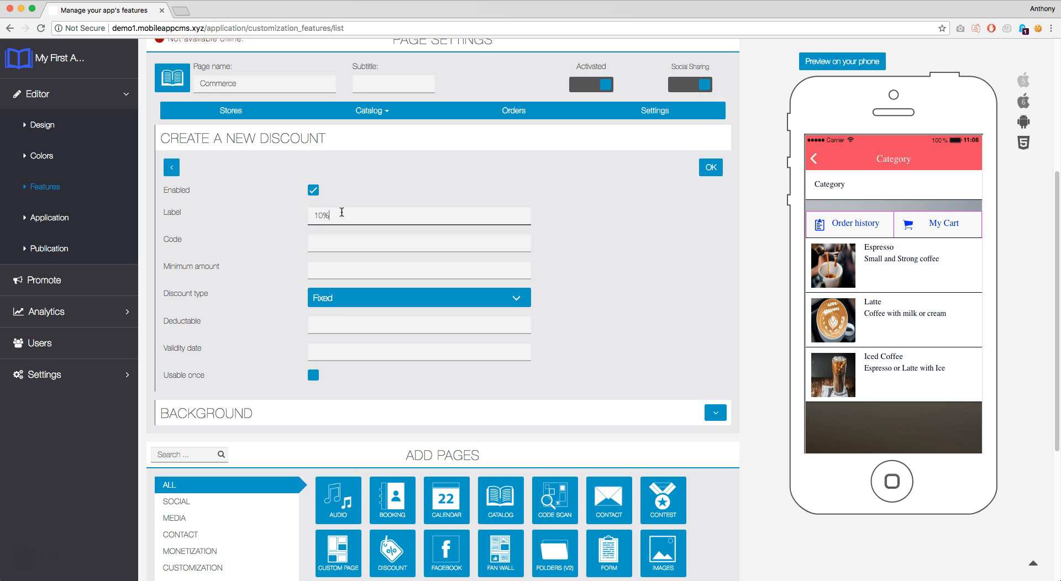
pyautogui.write(' off First Visit')
pyautogui.press('Tab')
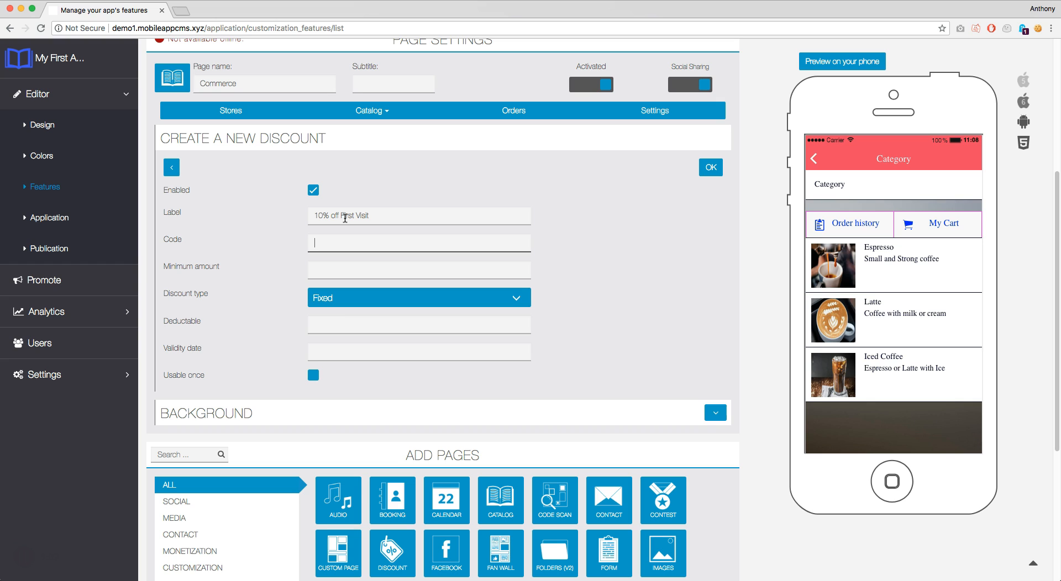
pyautogui.write('10%FV')
# Set minimum amount 0, discount type Percentage and deductable 10
pyautogui.click(364, 269)
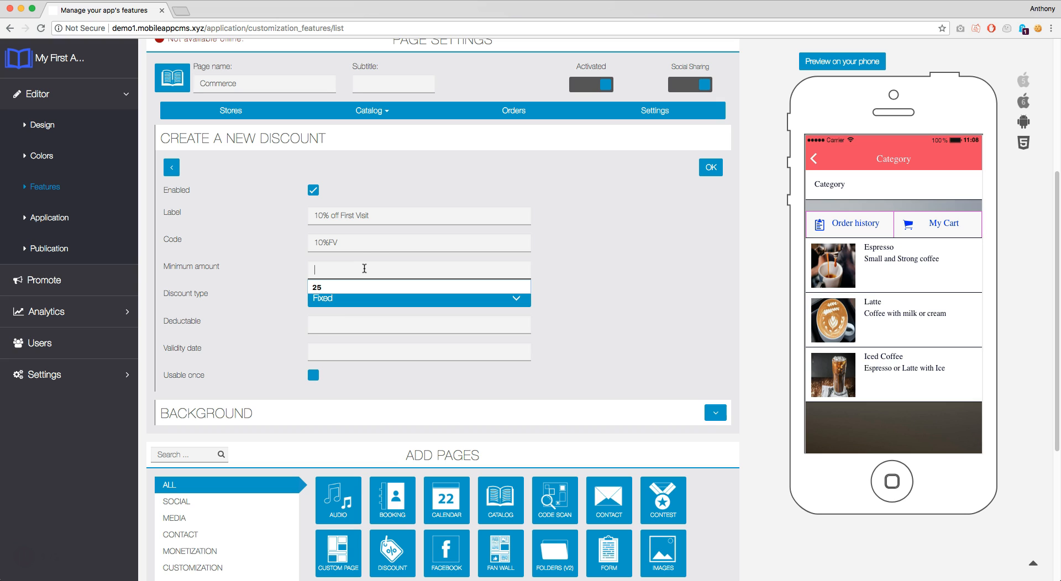
pyautogui.click(379, 263)
pyautogui.click(379, 262)
pyautogui.write('0')
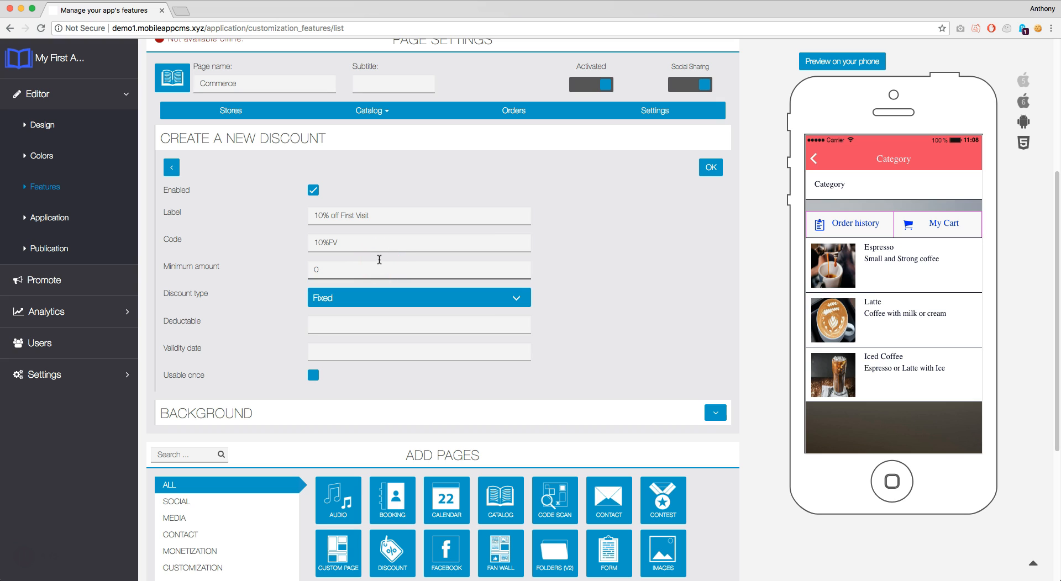
pyautogui.click(379, 297)
pyautogui.click(372, 309)
pyautogui.click(369, 321)
pyautogui.write('10')
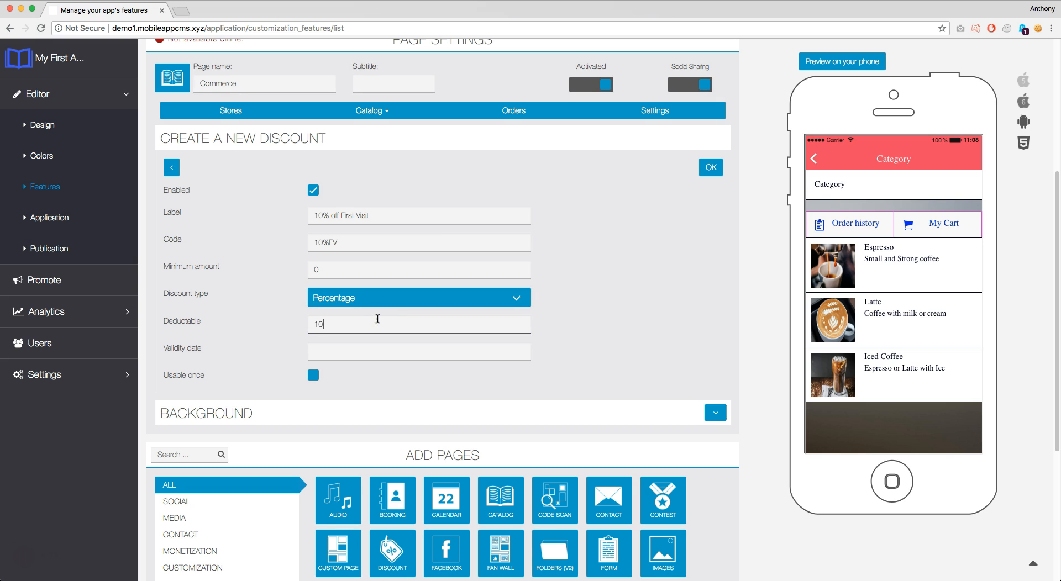
pyautogui.click(370, 316)
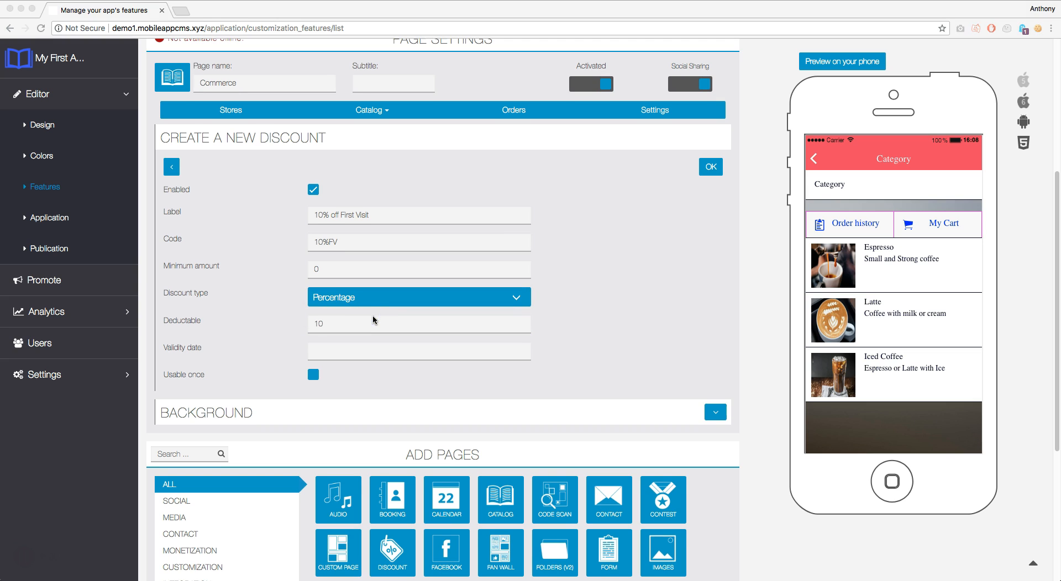
pyautogui.click(374, 317)
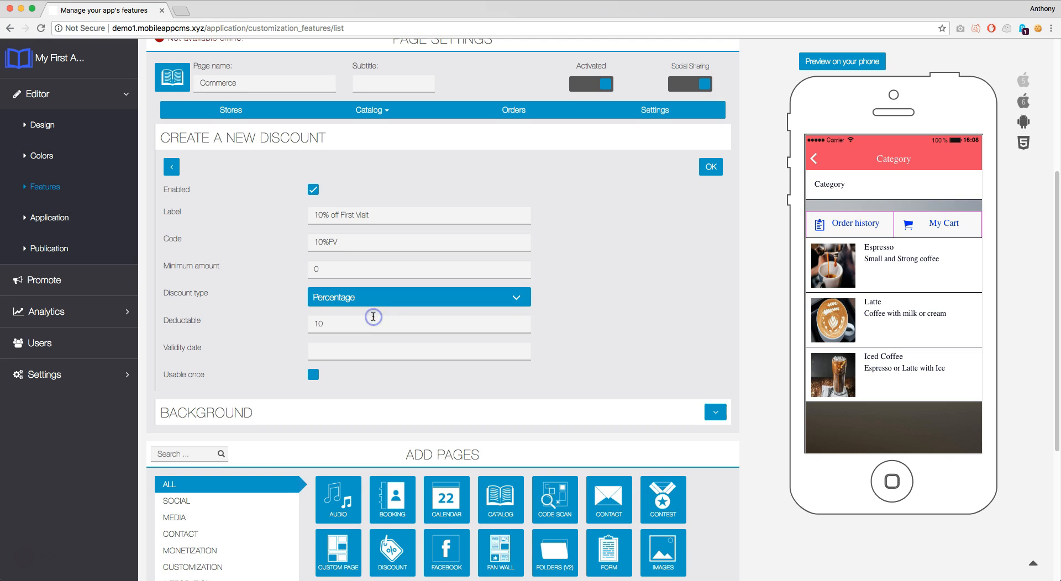
# Make the discount valid until 05/10/2018 and usable only once
pyautogui.click(355, 351)
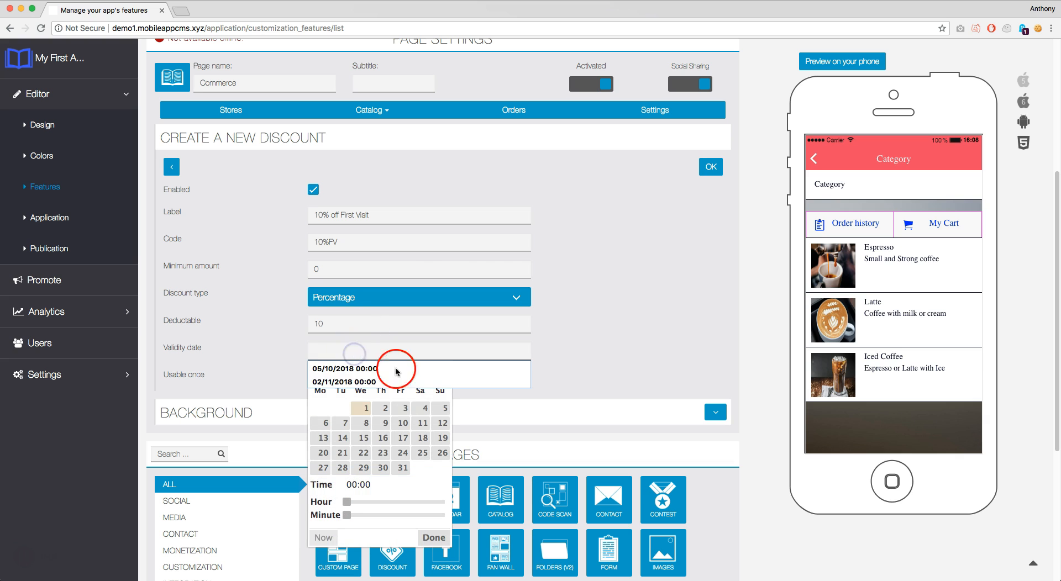
pyautogui.click(411, 393)
pyautogui.click(440, 371)
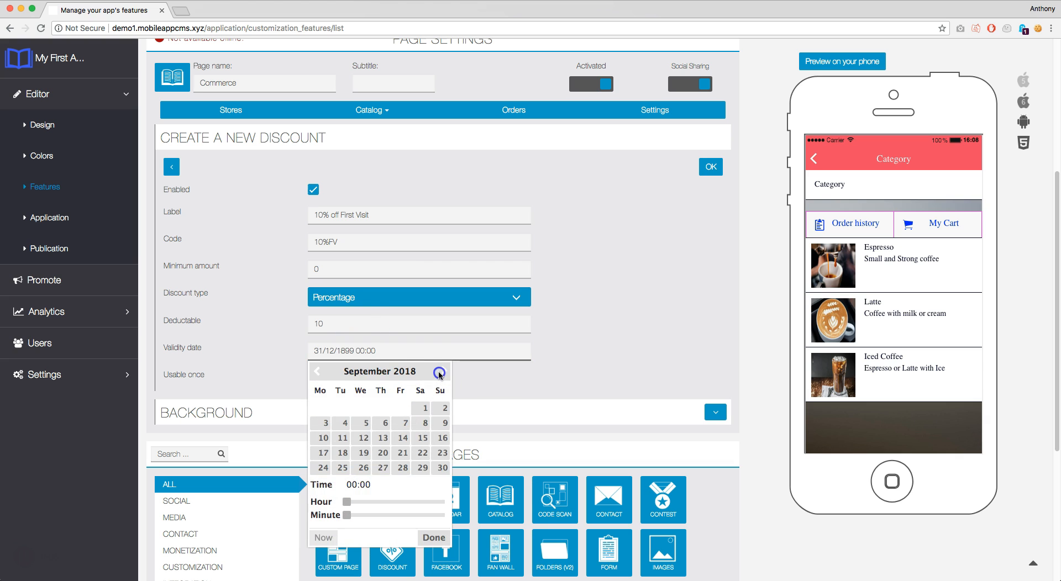
pyautogui.click(440, 372)
pyautogui.click(404, 407)
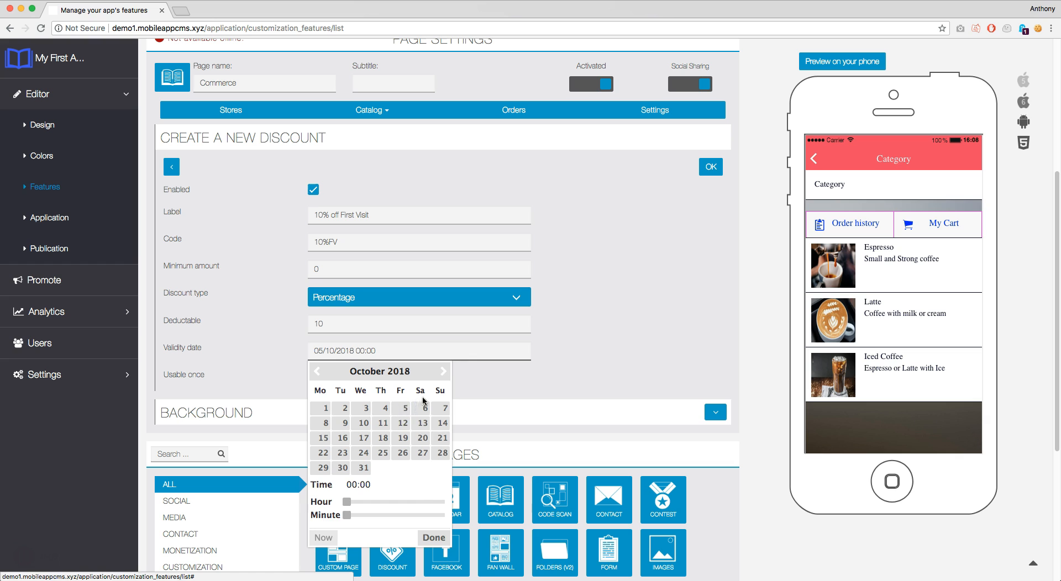
pyautogui.click(445, 539)
pyautogui.click(314, 376)
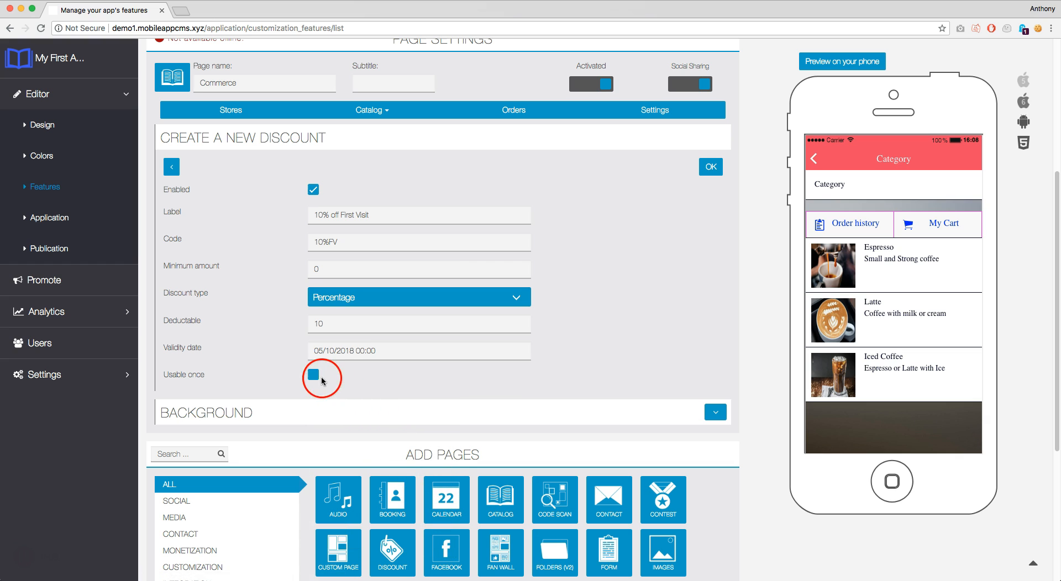
pyautogui.click(713, 166)
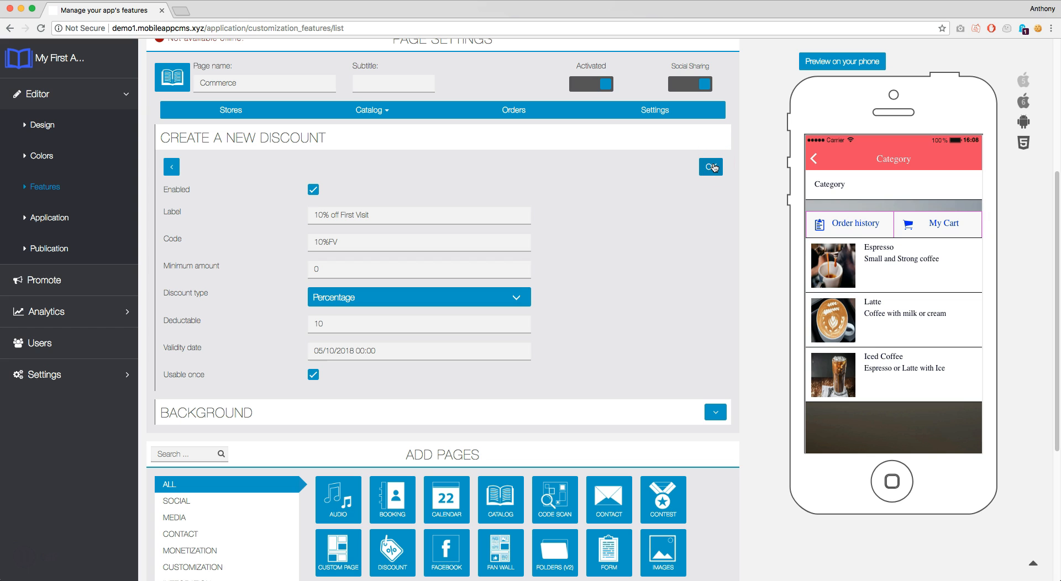
# Save the '10% off First Visit' discount and check it appears in Manage Discounts
pyautogui.click(712, 167)
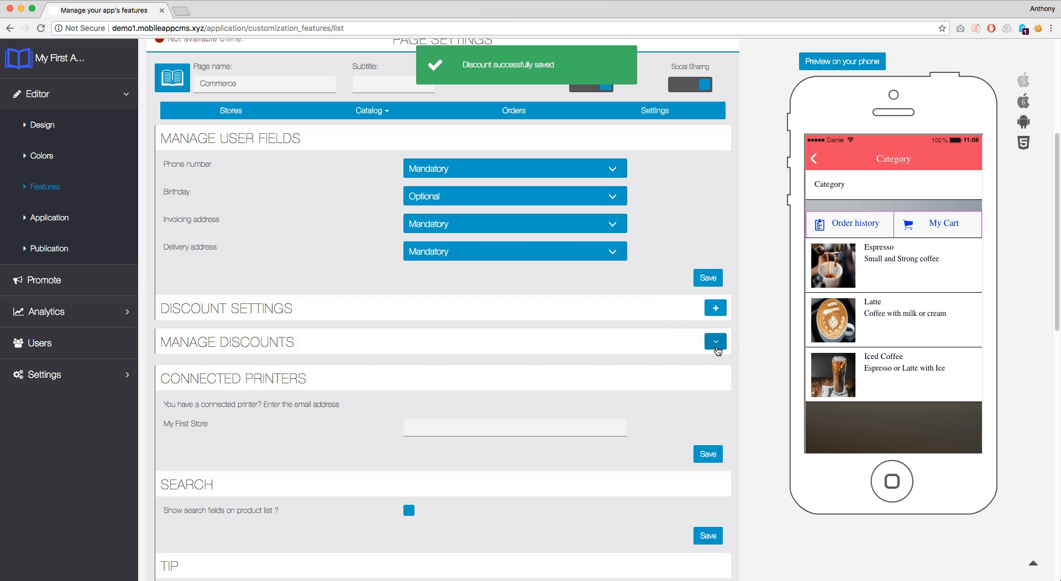
pyautogui.click(715, 346)
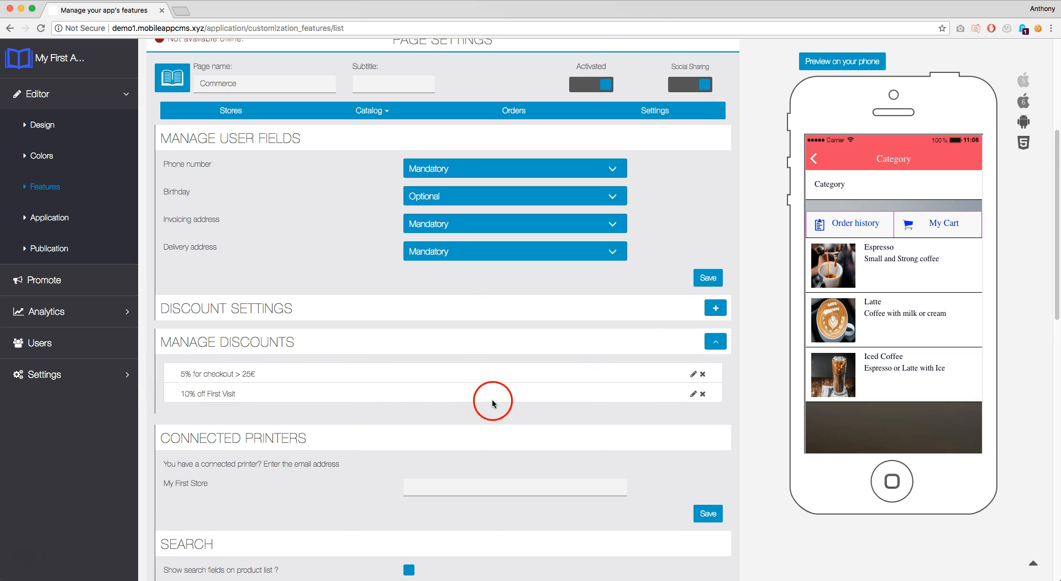
pyautogui.click(715, 343)
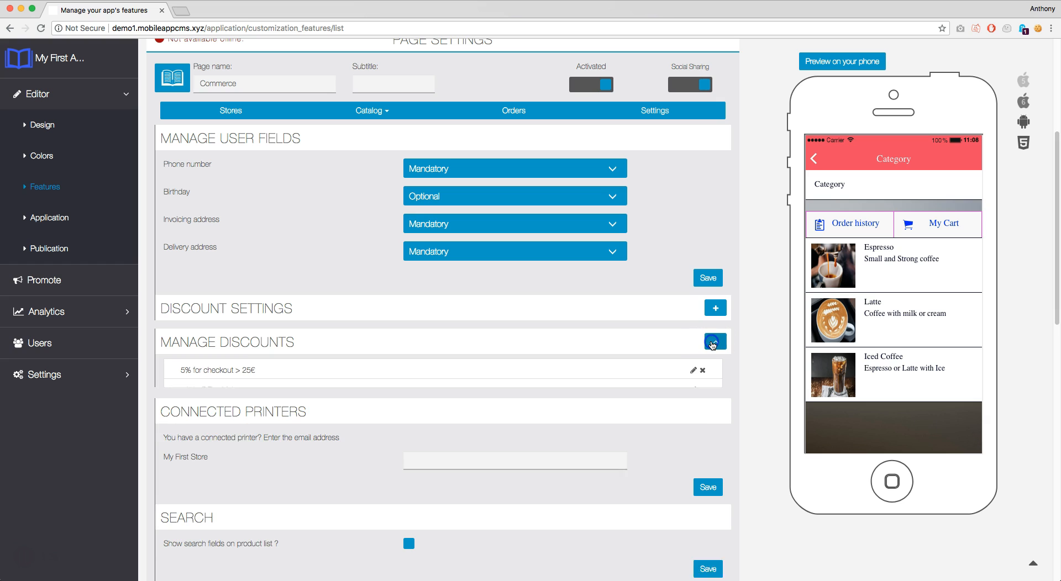
pyautogui.scroll(-2, 713, 340)
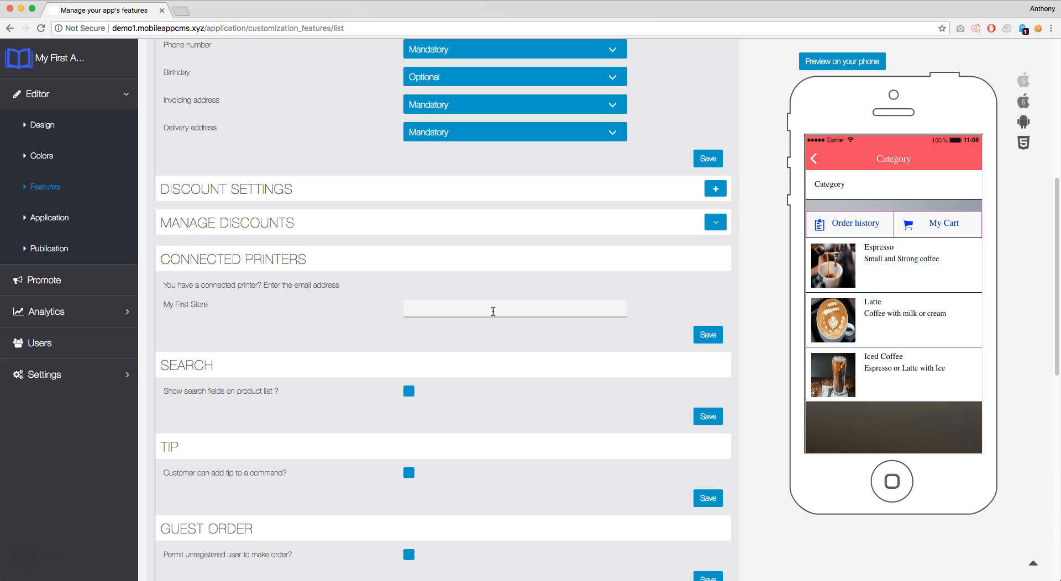
# Enter the printer's e-mail address for My First Store under Connected Printers
pyautogui.click(493, 311)
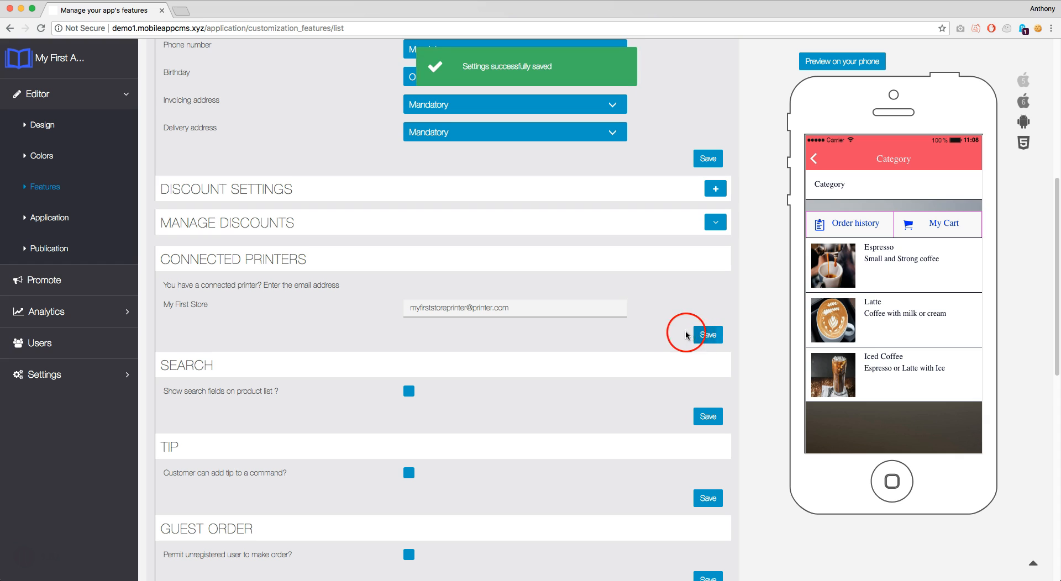
pyautogui.scroll(-2, 608, 318)
pyautogui.scroll(-1, 593, 316)
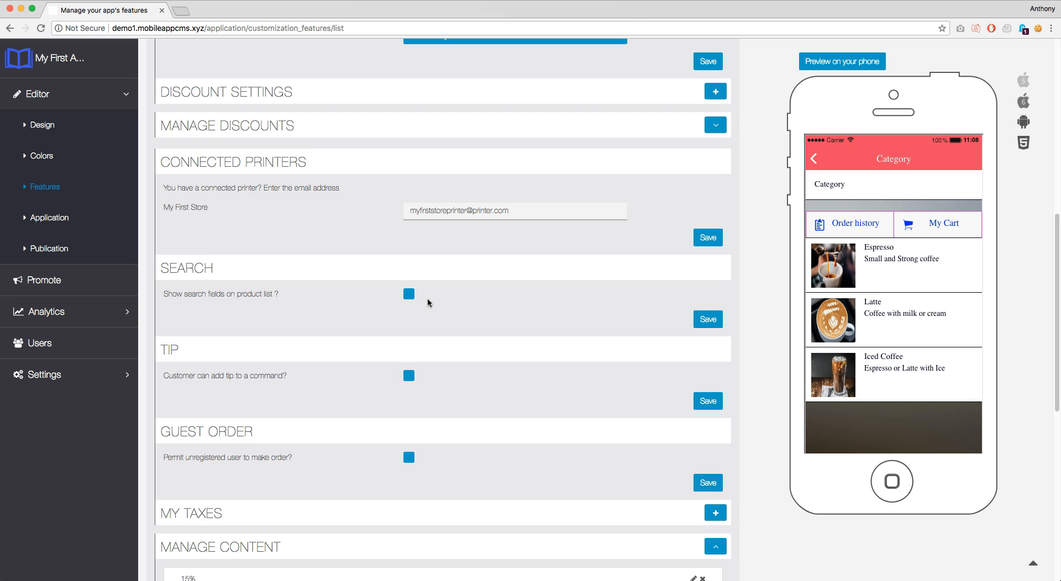
# Enable product-list search, customer tips and unregistered guest orders, saving each setting
pyautogui.click(411, 295)
pyautogui.click(703, 320)
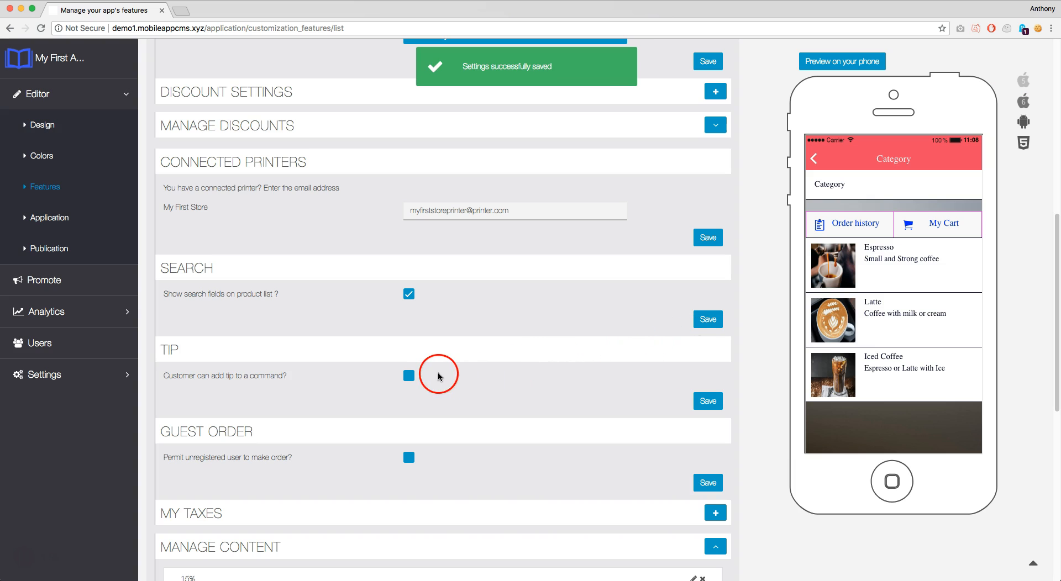
pyautogui.click(408, 377)
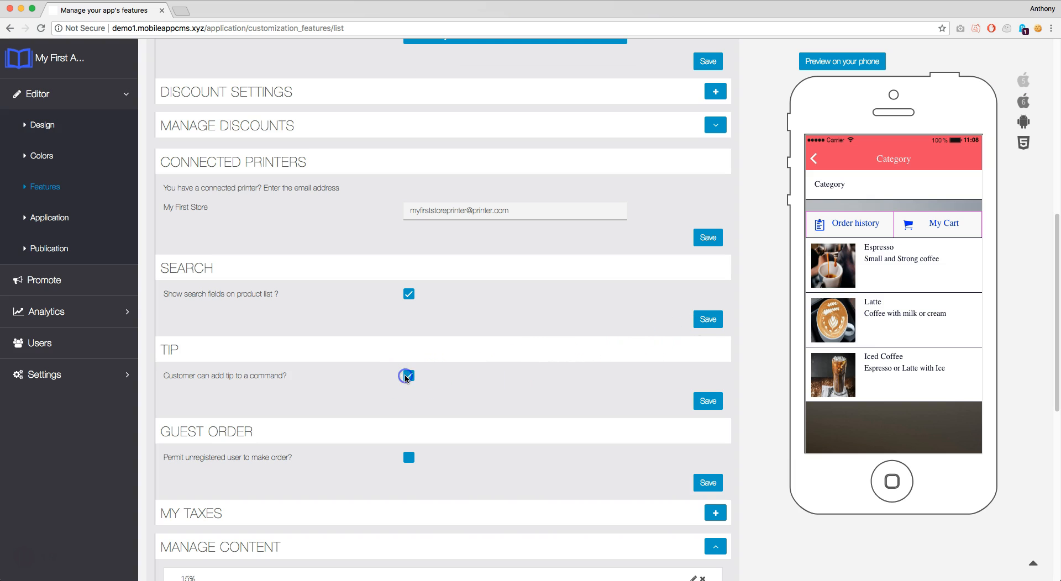
pyautogui.scroll(-2, 608, 365)
pyautogui.click(706, 339)
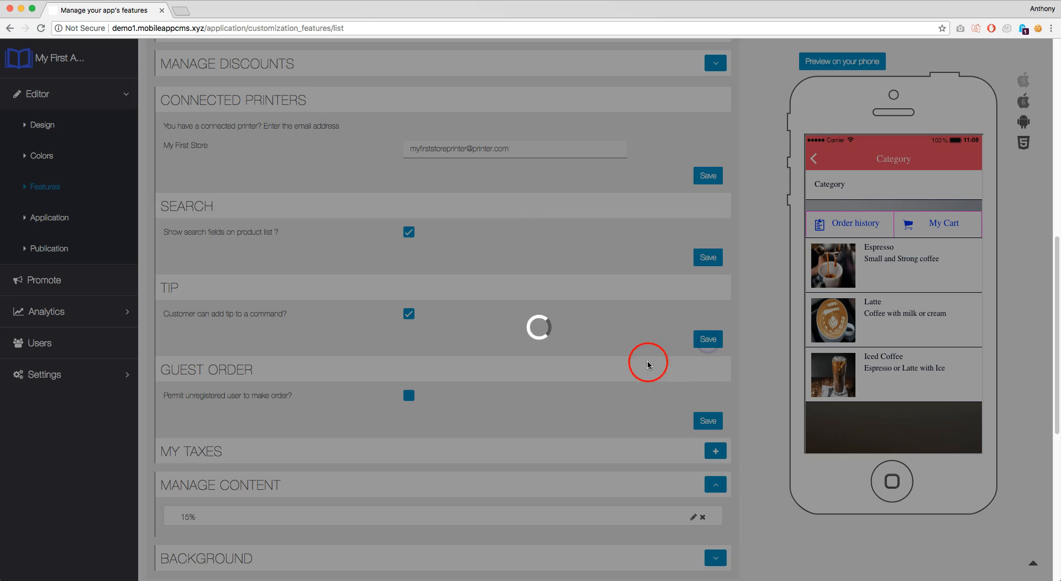
pyautogui.scroll(-1, 486, 365)
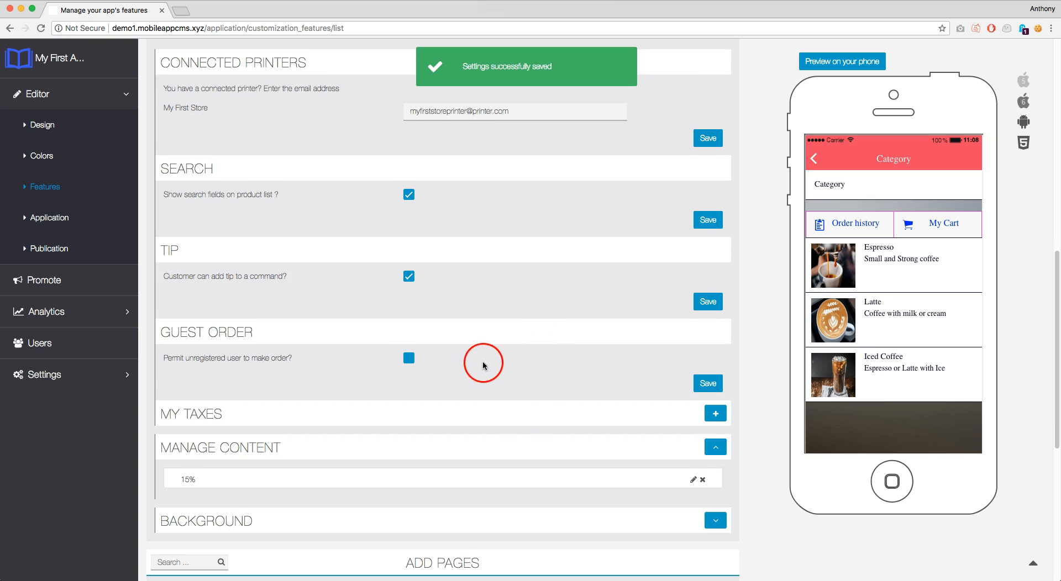
pyautogui.click(409, 358)
pyautogui.click(706, 386)
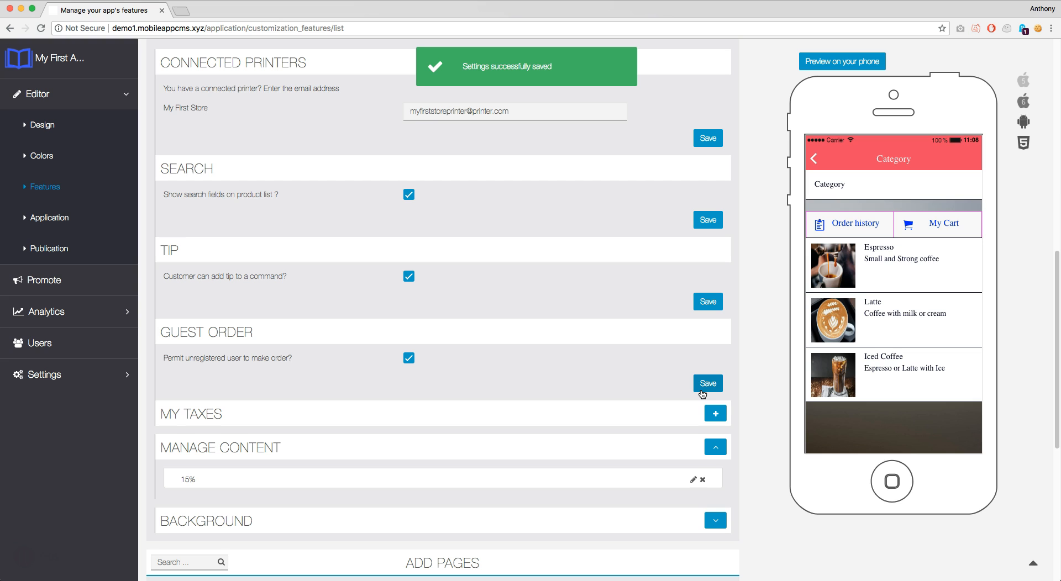
pyautogui.click(716, 413)
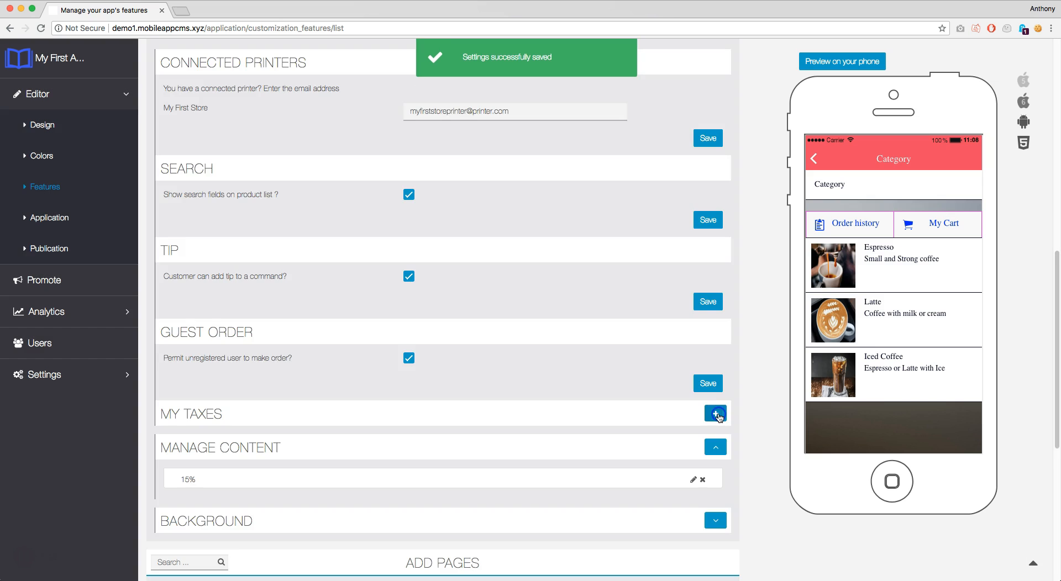
# Add a tax named '20%' with tax rate 20 and save it
pyautogui.click(618, 364)
pyautogui.click(338, 135)
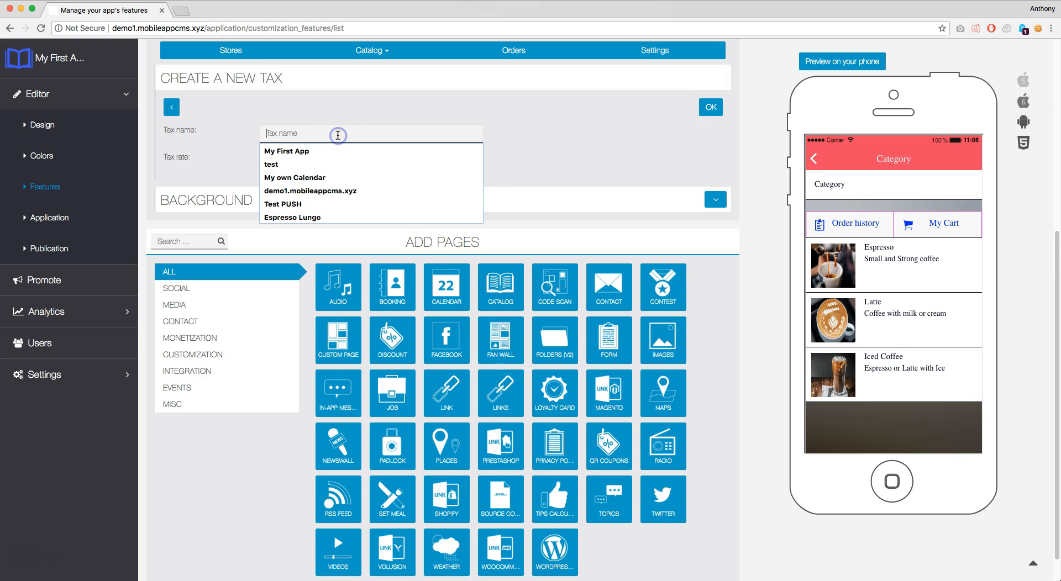
pyautogui.write('20')
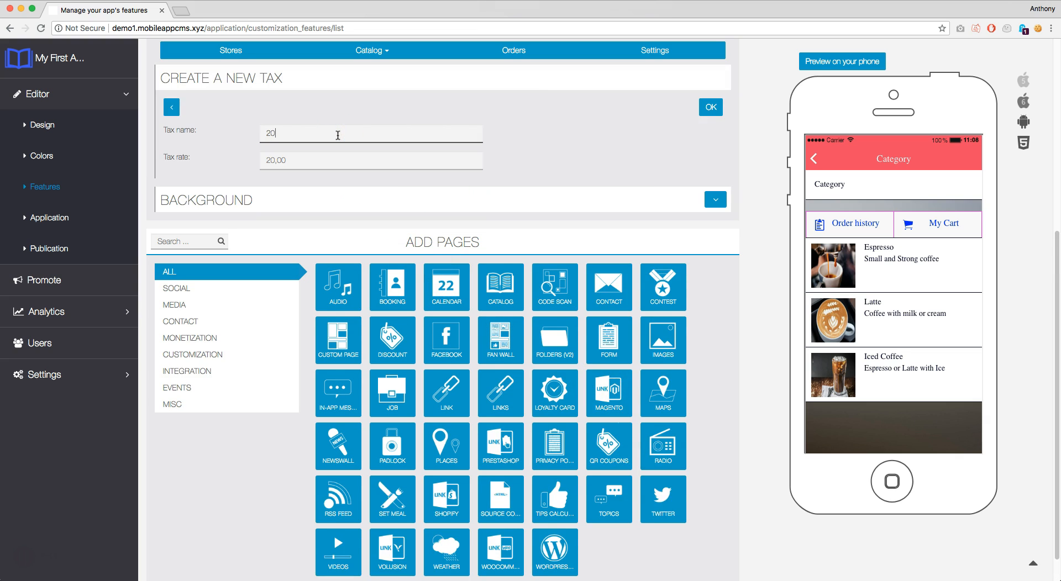
pyautogui.write('%')
pyautogui.click(349, 155)
pyautogui.write('20')
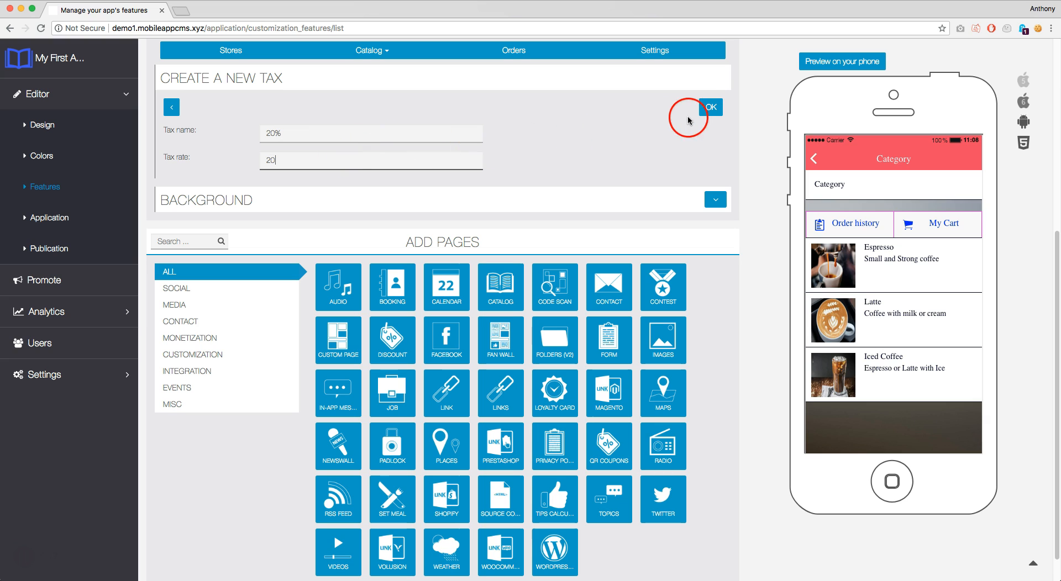
pyautogui.click(707, 109)
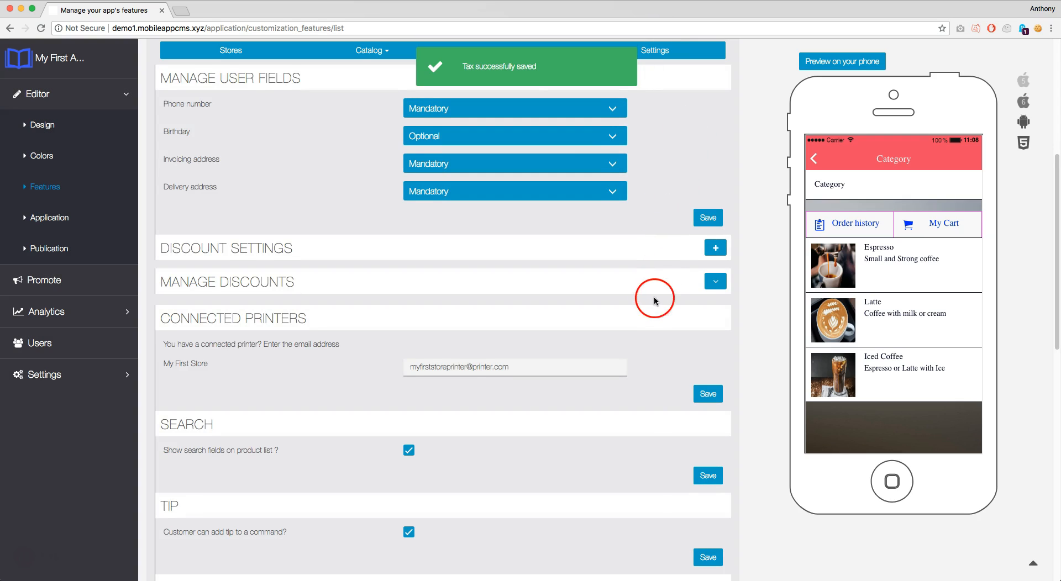
pyautogui.scroll(-3, 647, 354)
pyautogui.scroll(-2, 649, 338)
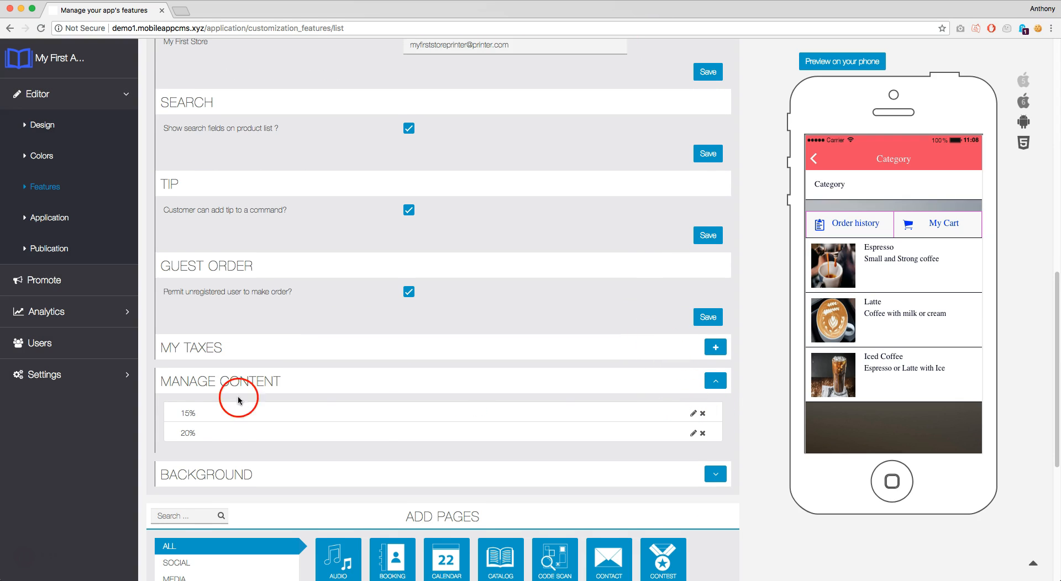